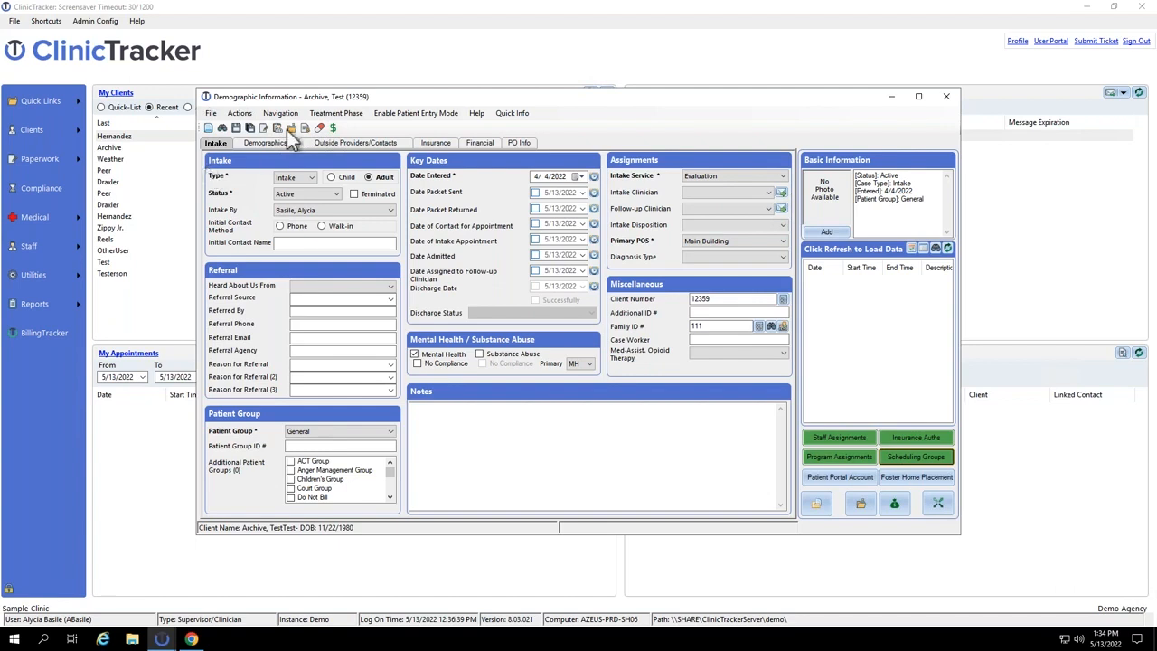
Open the available timeslot search from the client's record, try Main Building as the building, and set it back to all locations.
left_click(240, 114)
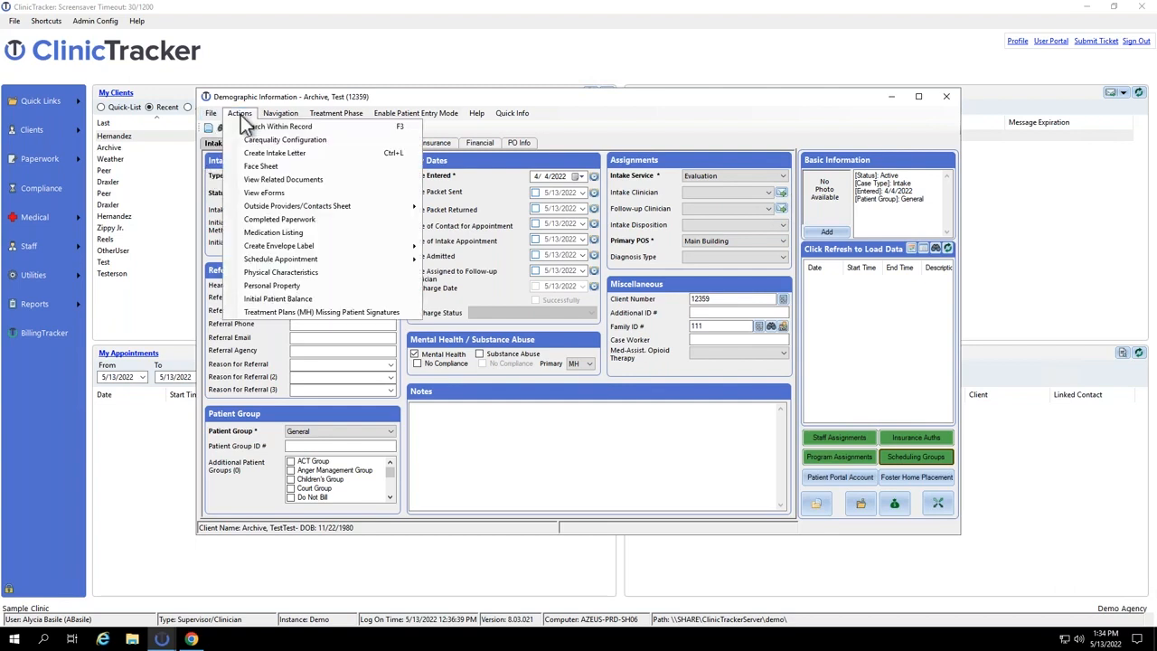
mouse_move(269, 257)
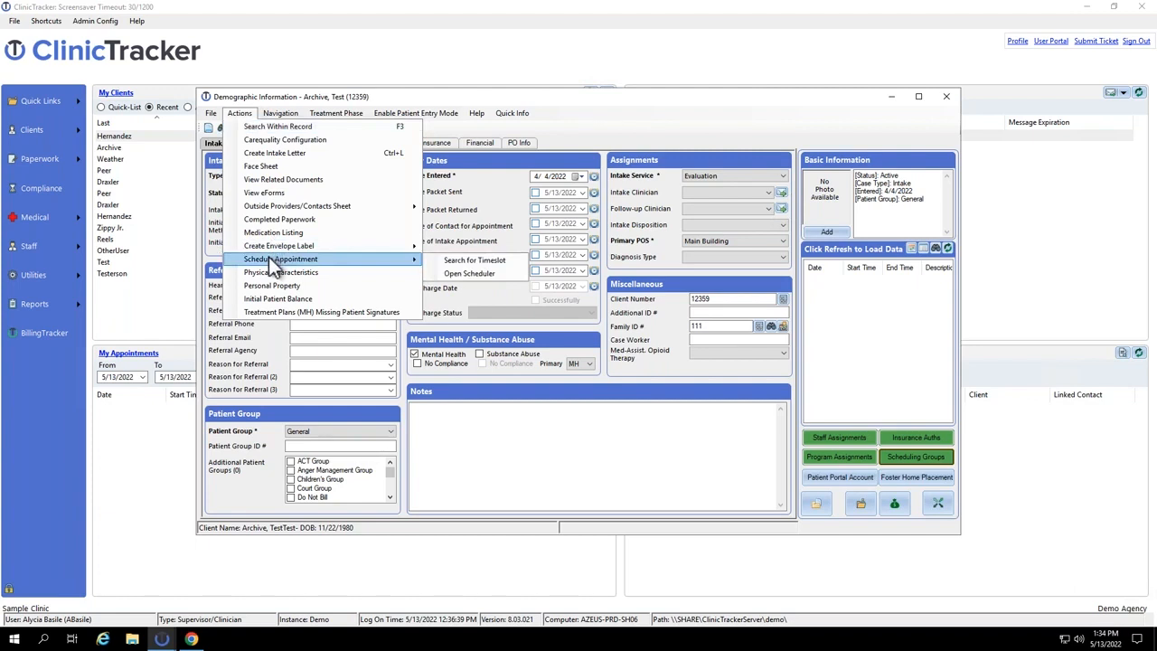
left_click(476, 262)
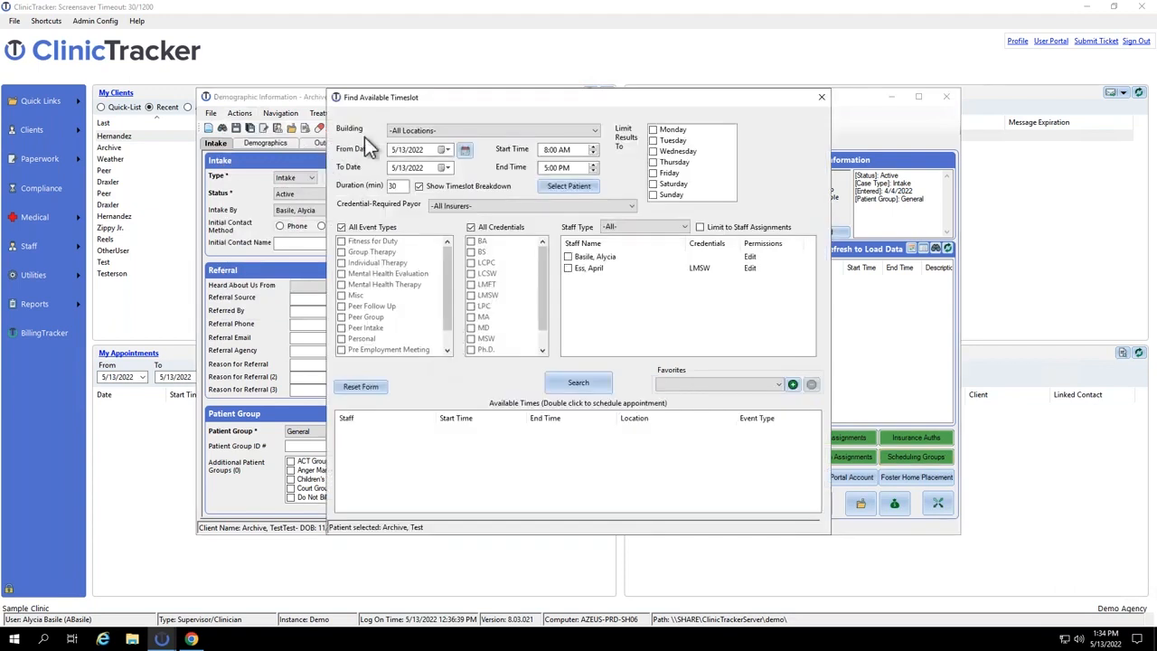
left_click(418, 135)
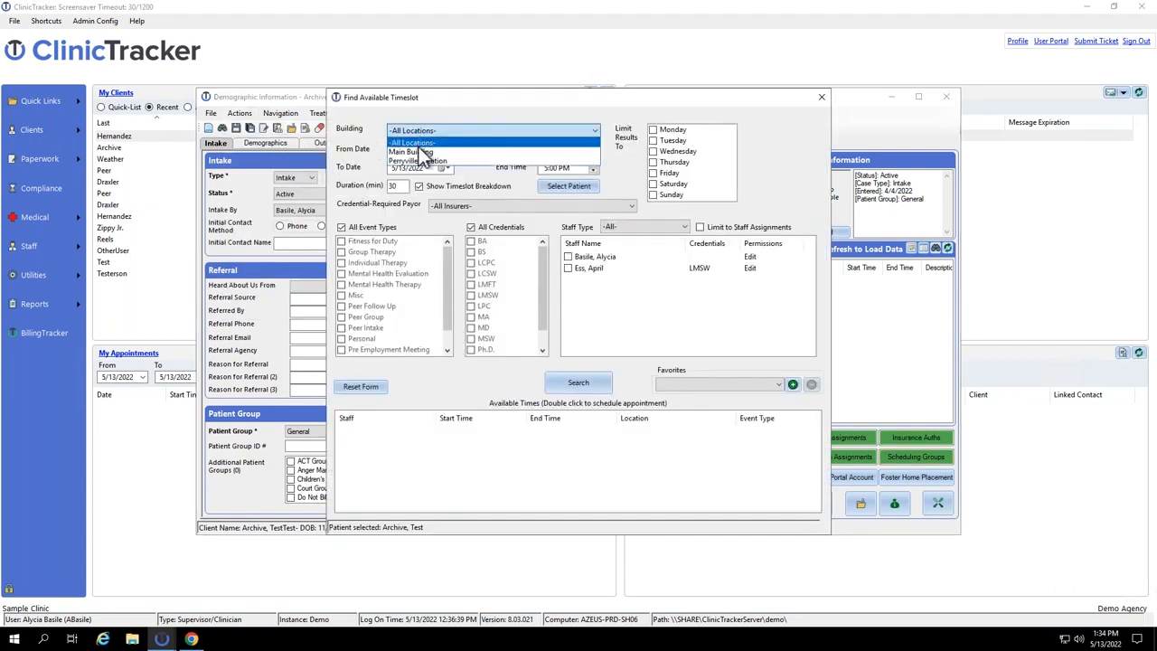
left_click(414, 152)
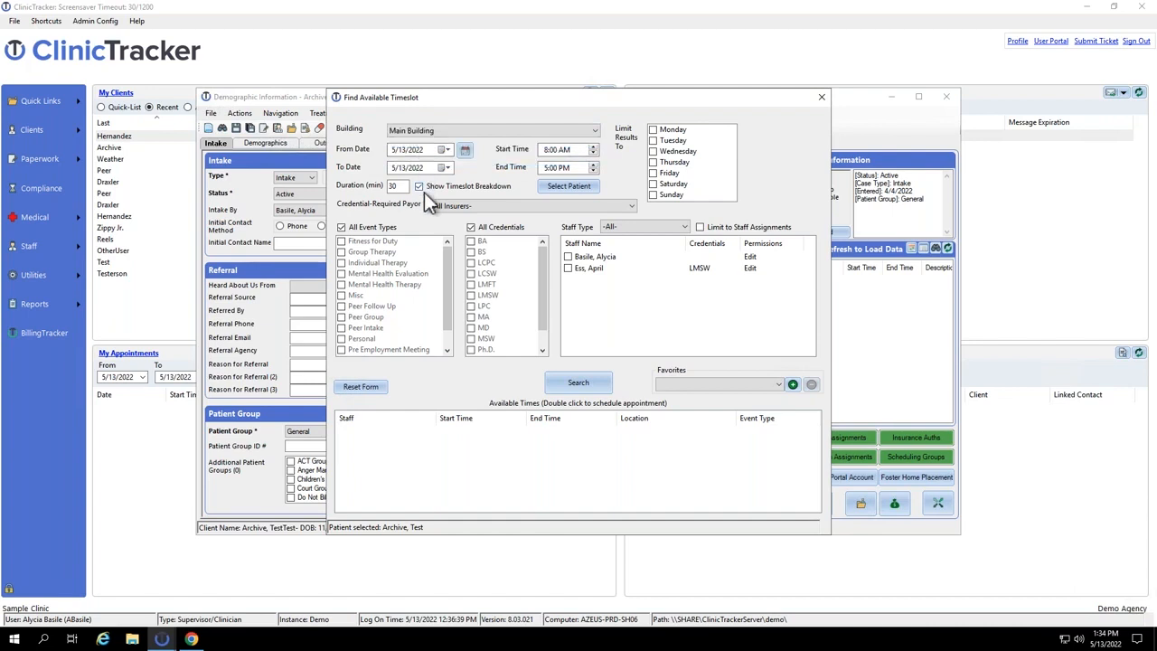
left_click(455, 132)
left_click(436, 141)
Set the timeslot search's end date to 6/13/2022, keeping the timeslot breakdown option enabled.
left_click(417, 170)
left_click(393, 170)
left_click(418, 186)
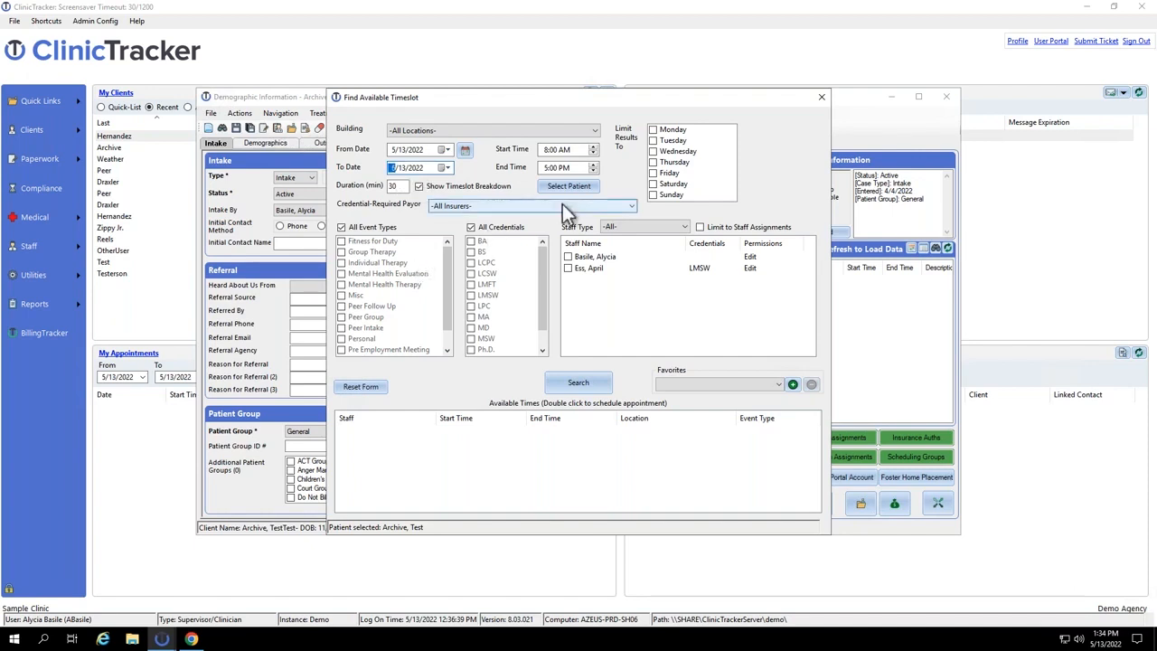
key("Up")
Include both listed staff members and search for available timeslots.
left_click(595, 384)
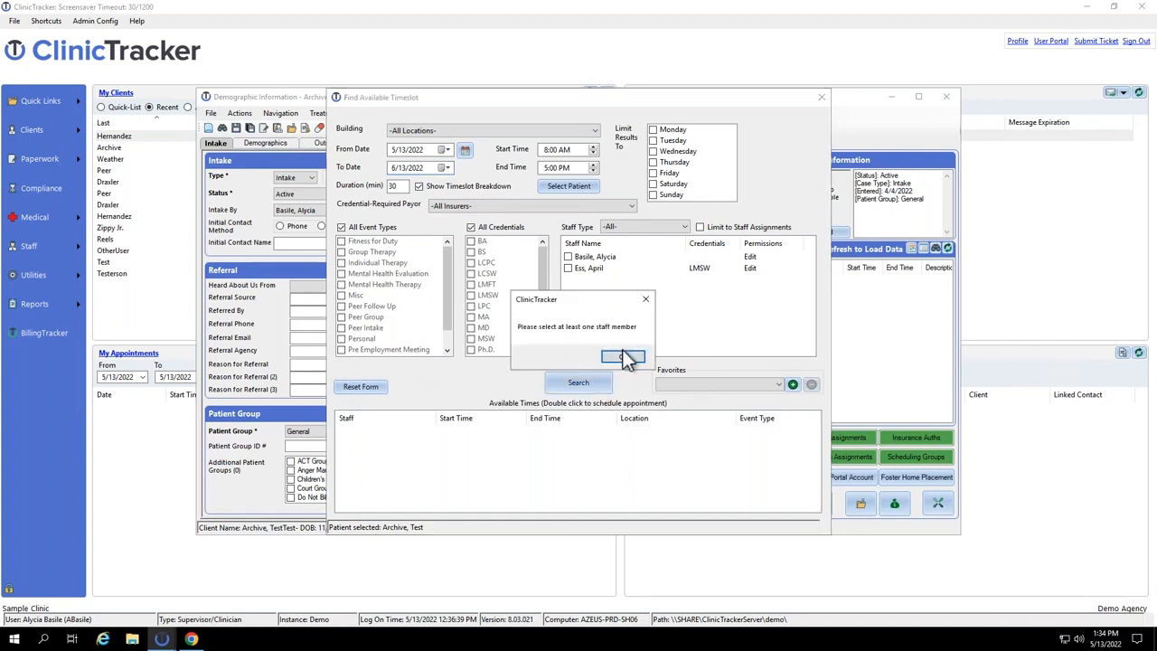
key("Return")
left_click(568, 257)
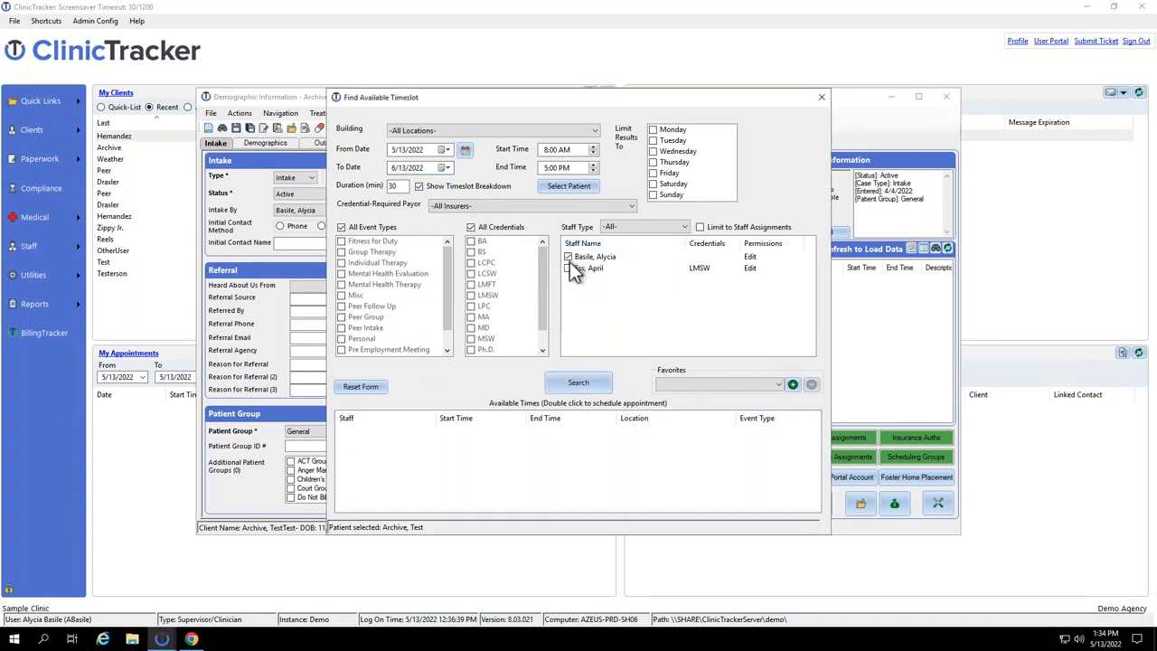
left_click(578, 384)
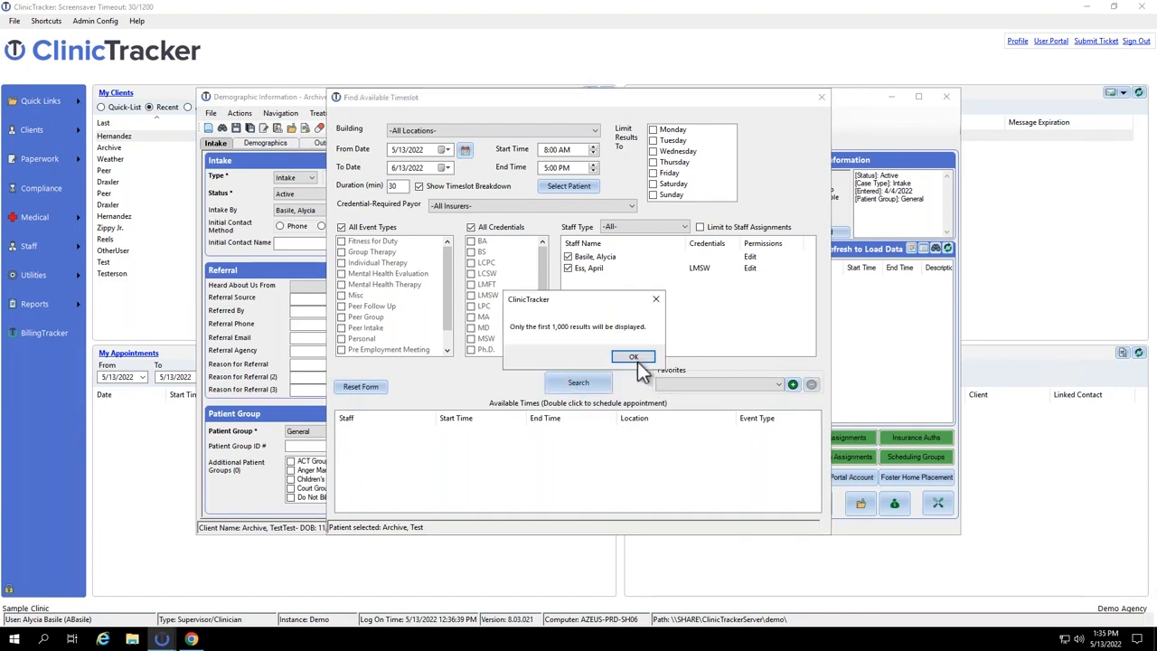
left_click(634, 357)
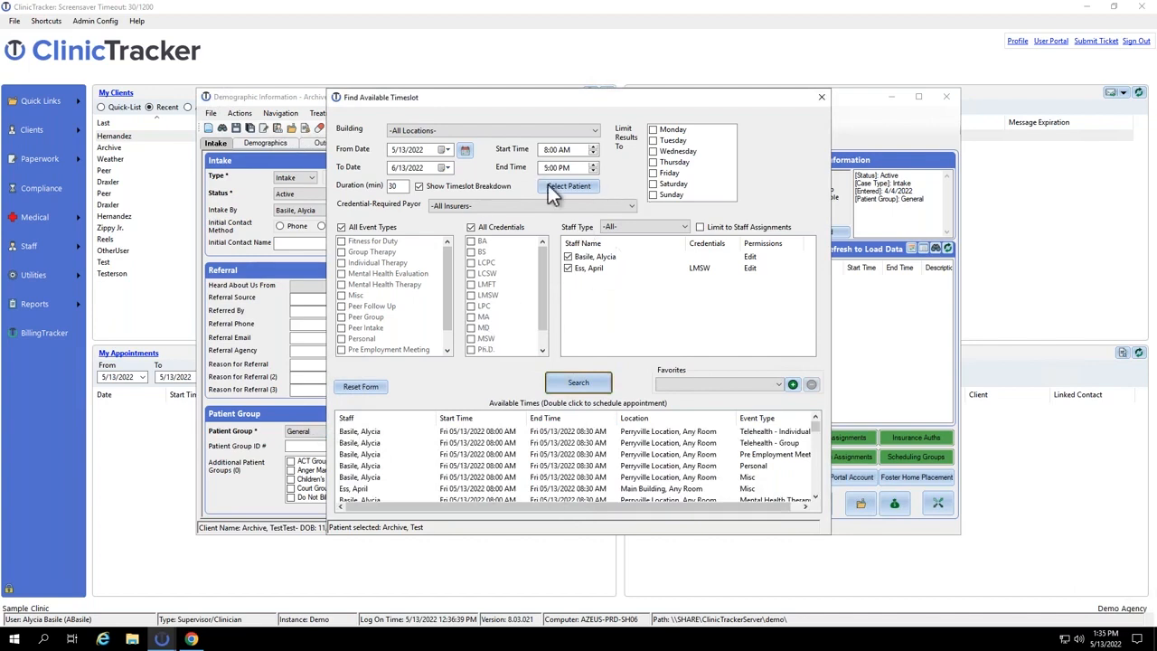
Book the Friday 5/13/2022 8:00 AM to 8:30 AM Pre Employment Meeting slot at the Perryville location and save the event.
double_click(466, 455)
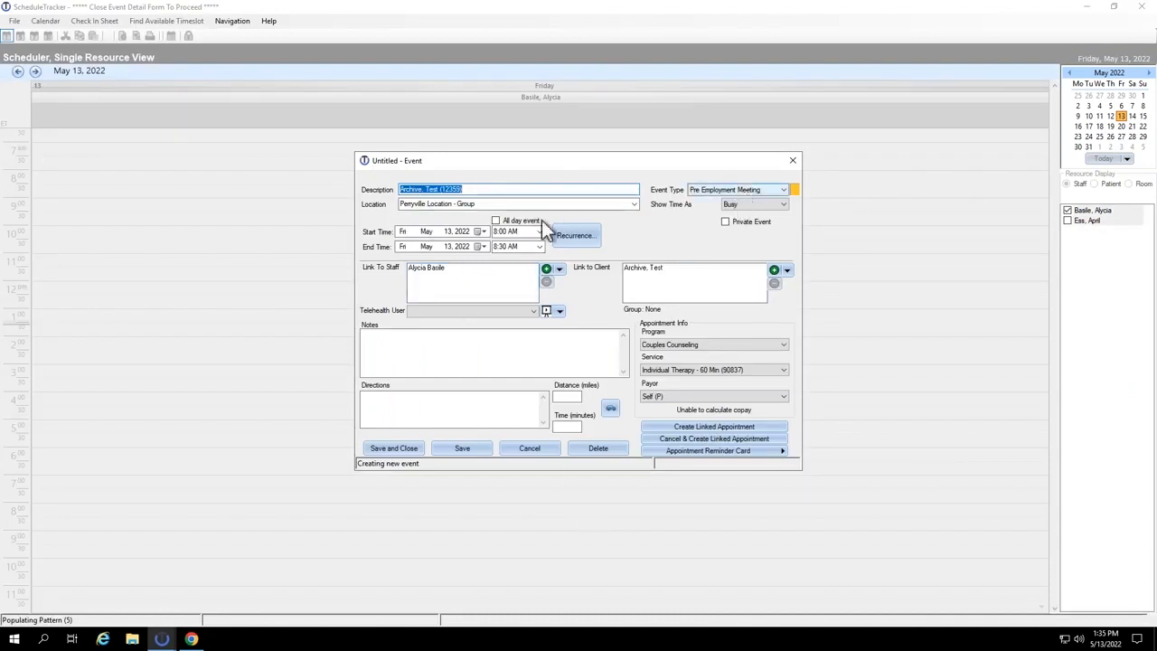
left_click(457, 274)
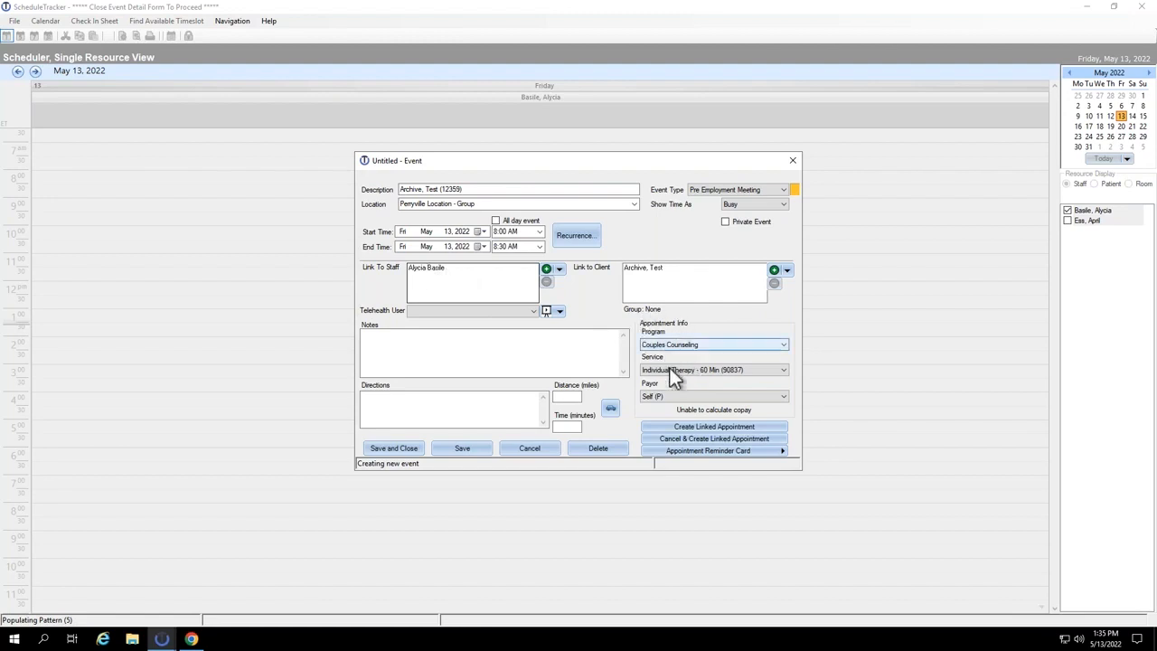
left_click(443, 278)
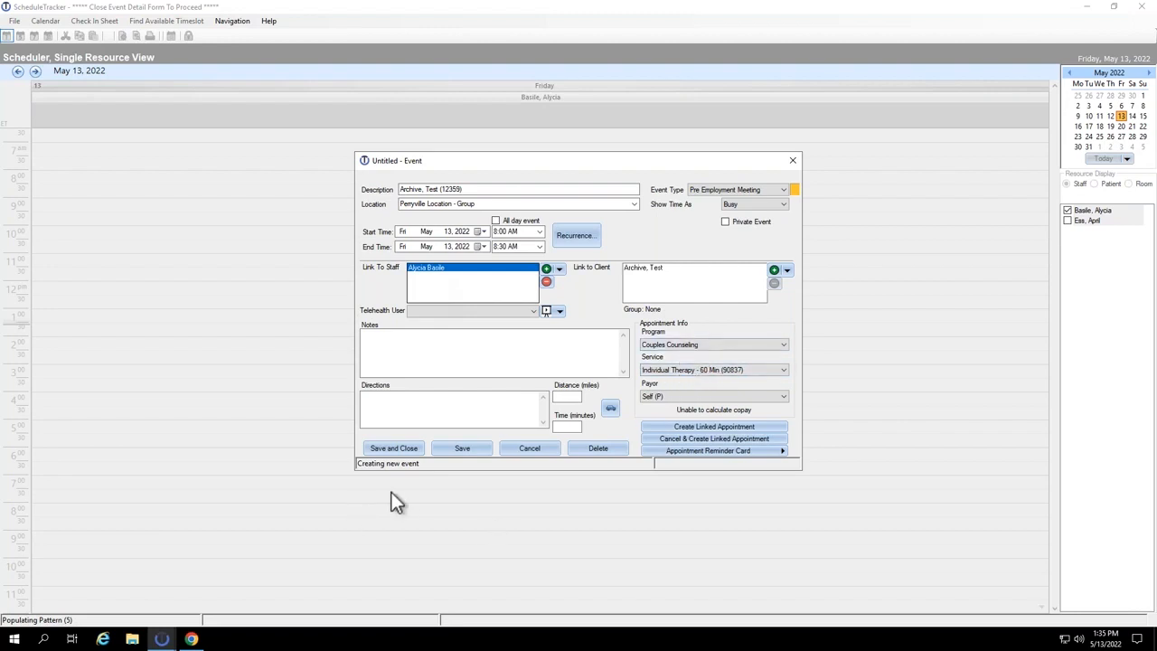
left_click(402, 451)
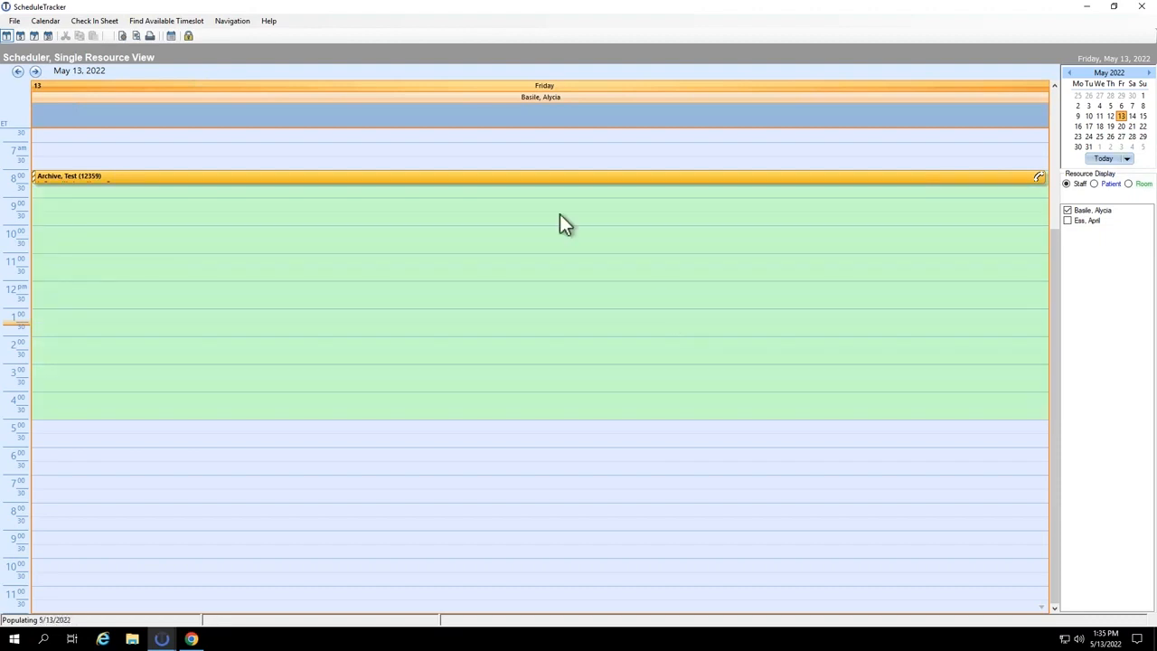
Check the 8:00 AM calendar event's details, open the event, and create a linked appointment from it.
mouse_move(269, 180)
mouse_move(1041, 179)
mouse_move(584, 178)
left_click(678, 178)
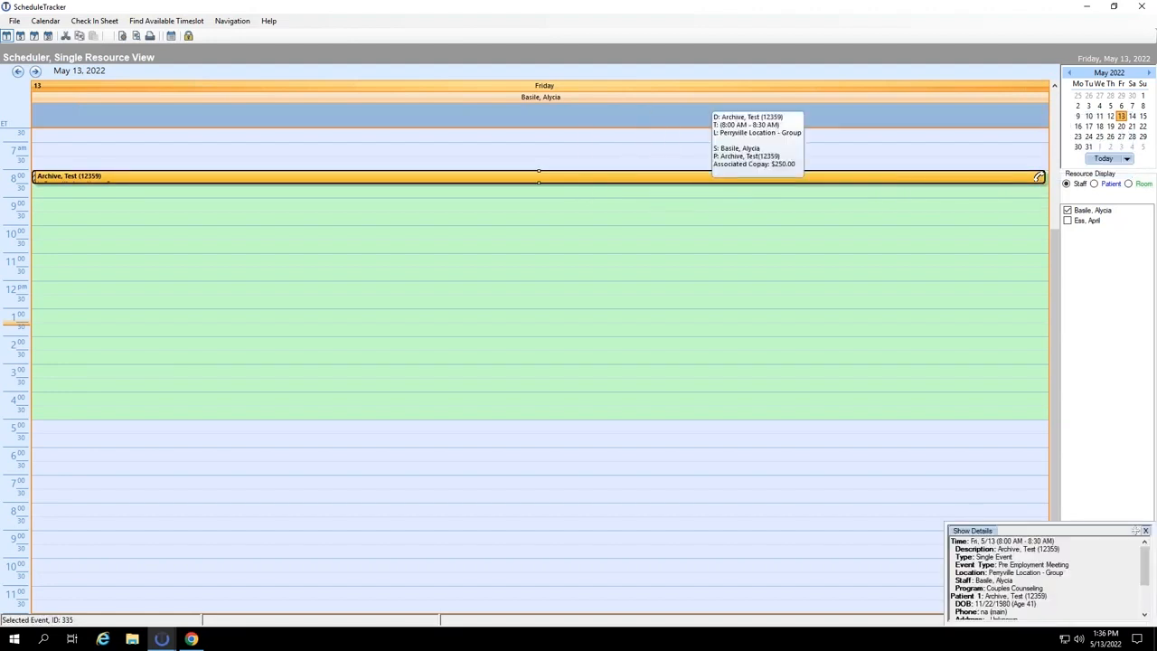
double_click(712, 178)
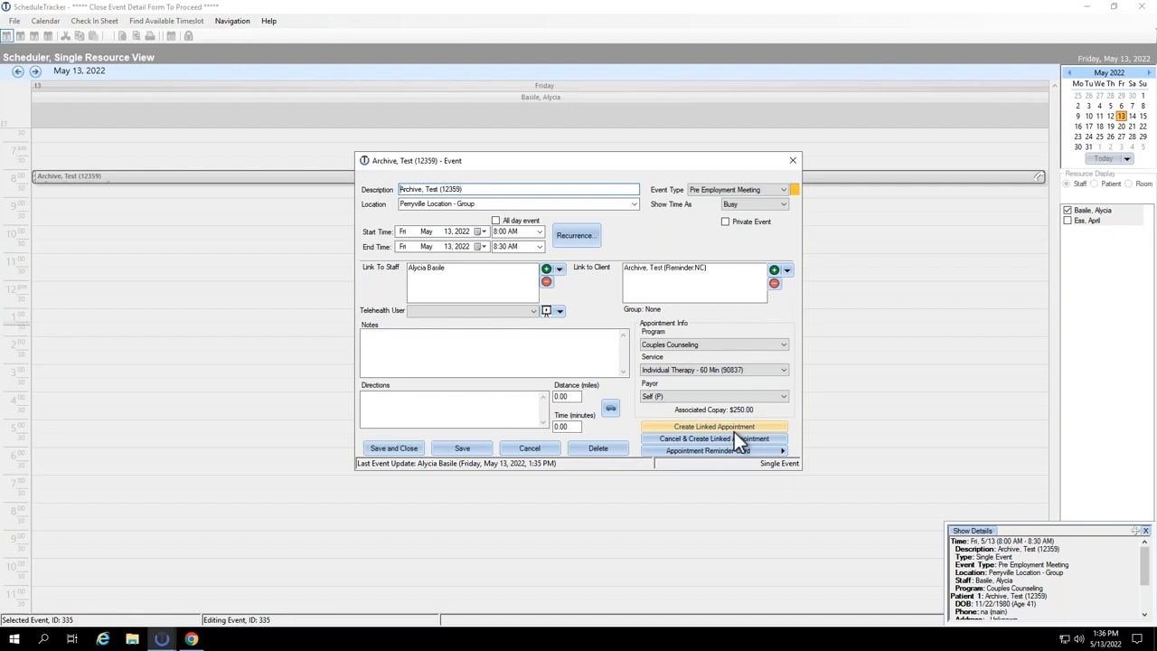
left_click(734, 431)
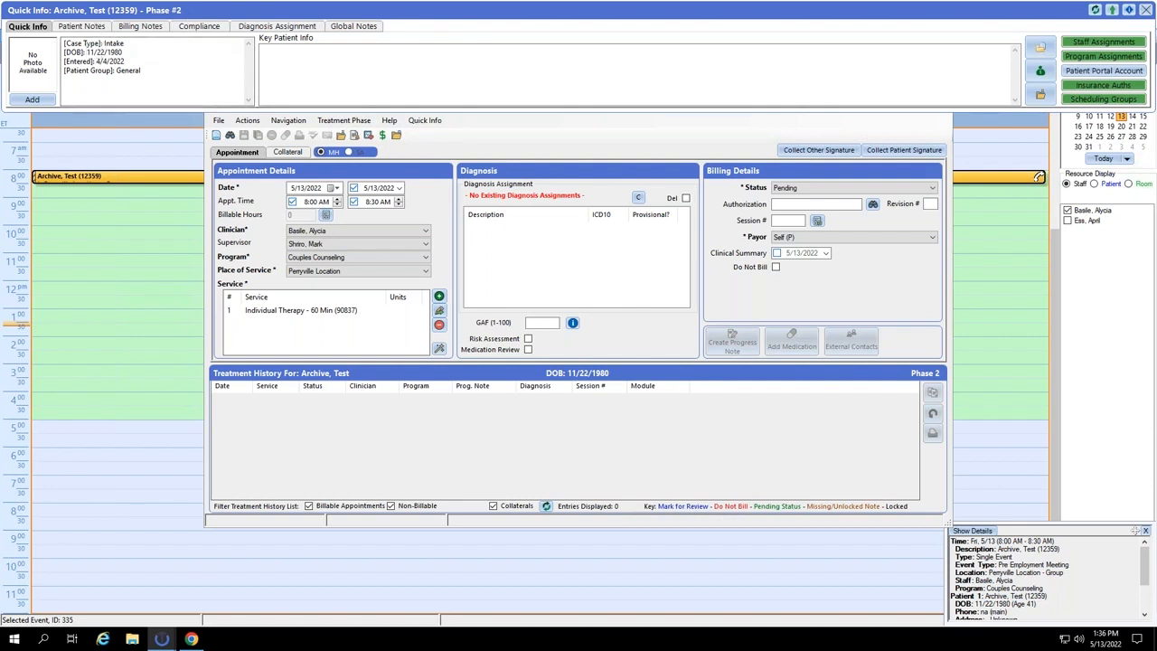
Review the client's Quick Info for patient notes, billing notes, compliance, diagnosis assignment, global notes and staff assignments, and close it.
left_click(86, 27)
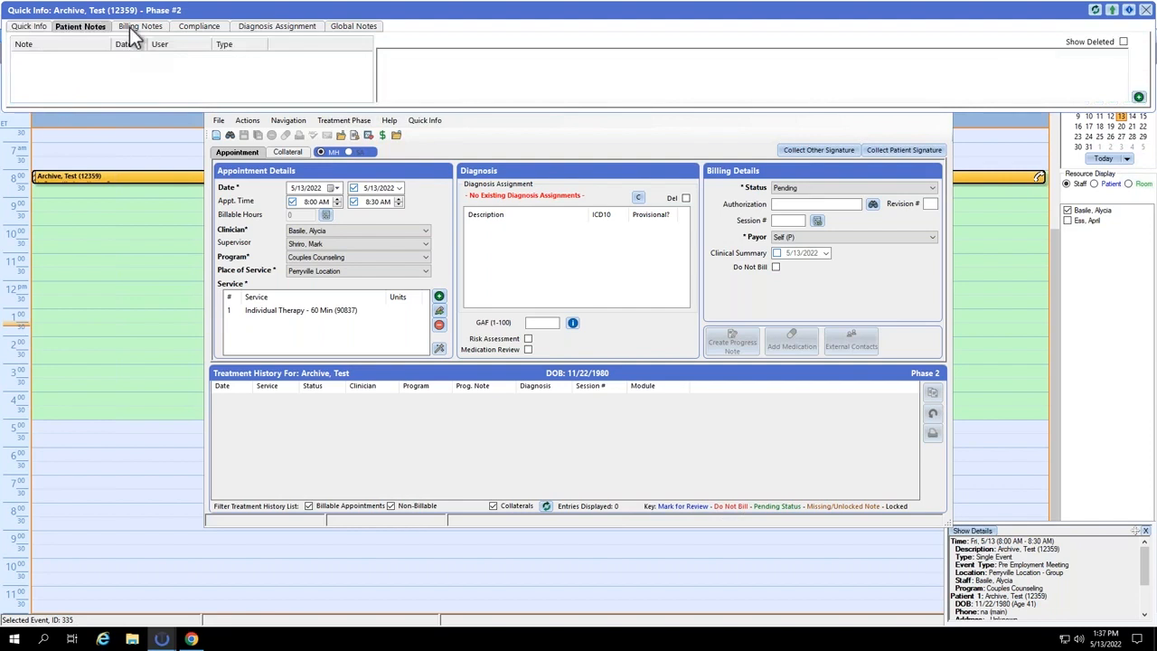
left_click(137, 27)
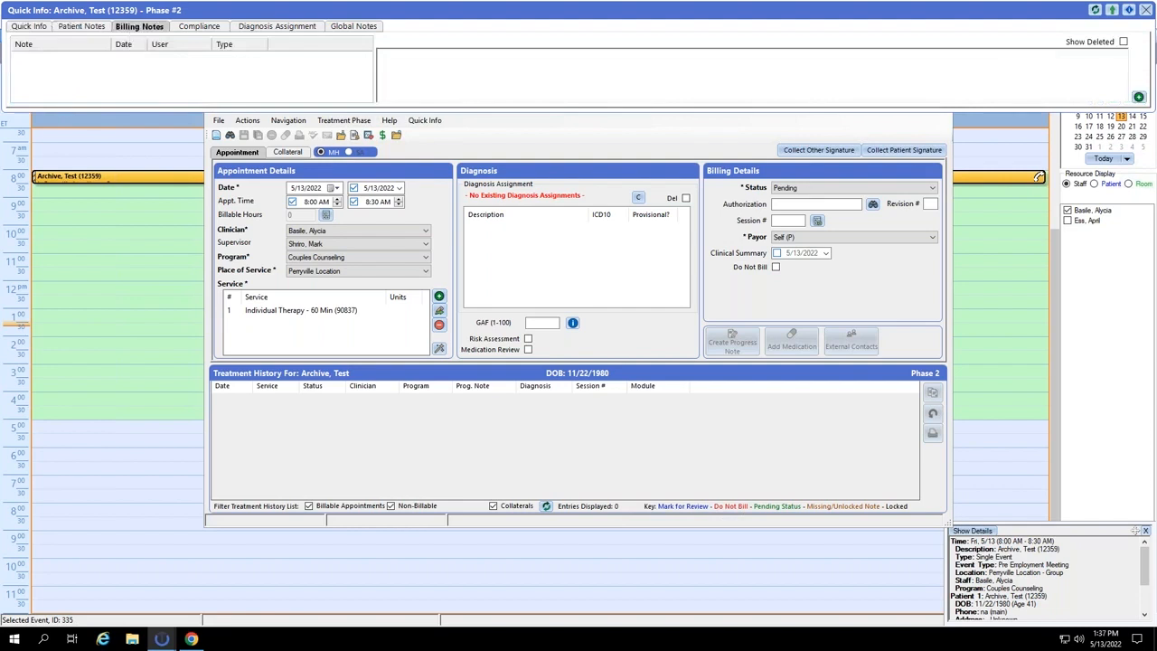
left_click(197, 24)
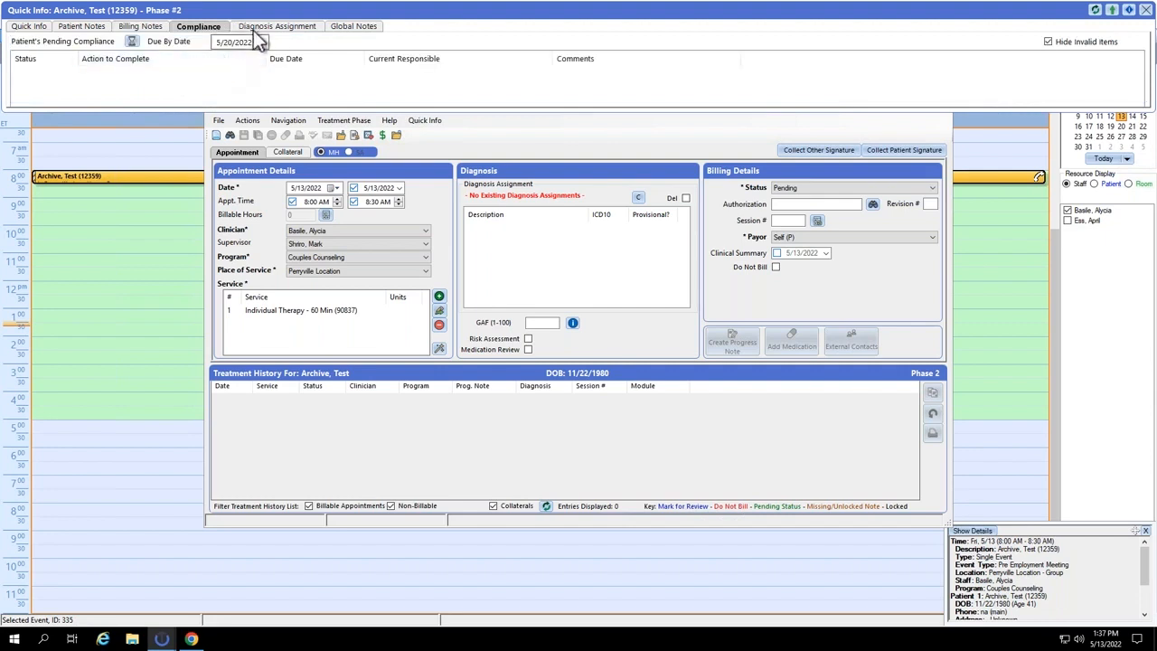
left_click(254, 28)
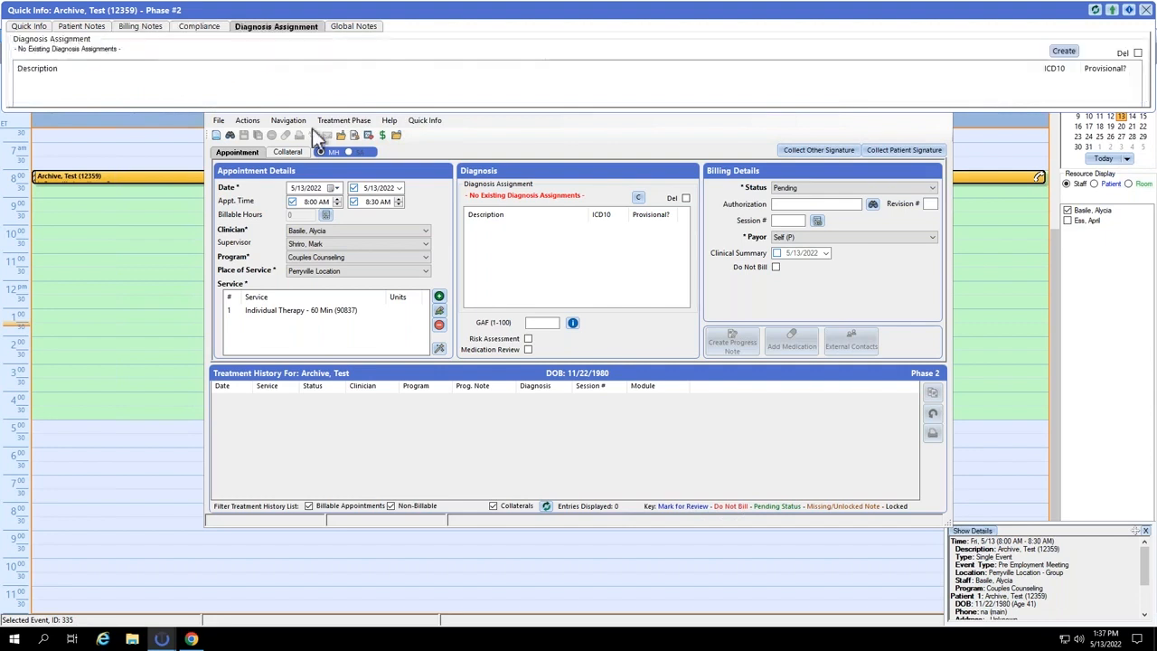
left_click(353, 28)
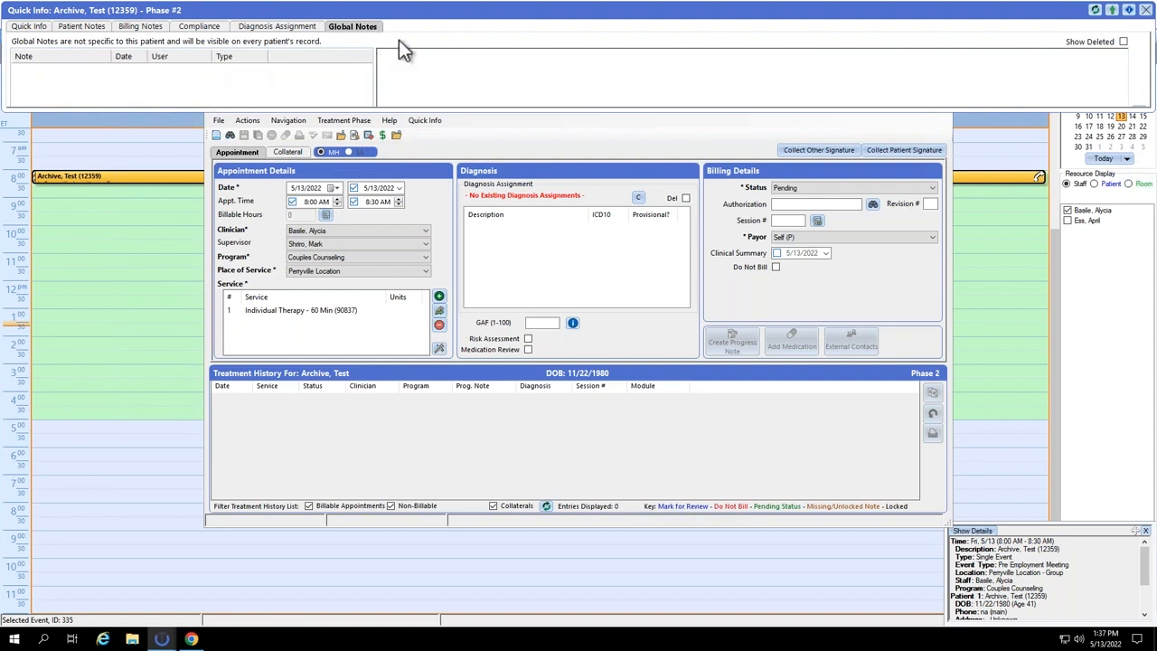
left_click(78, 27)
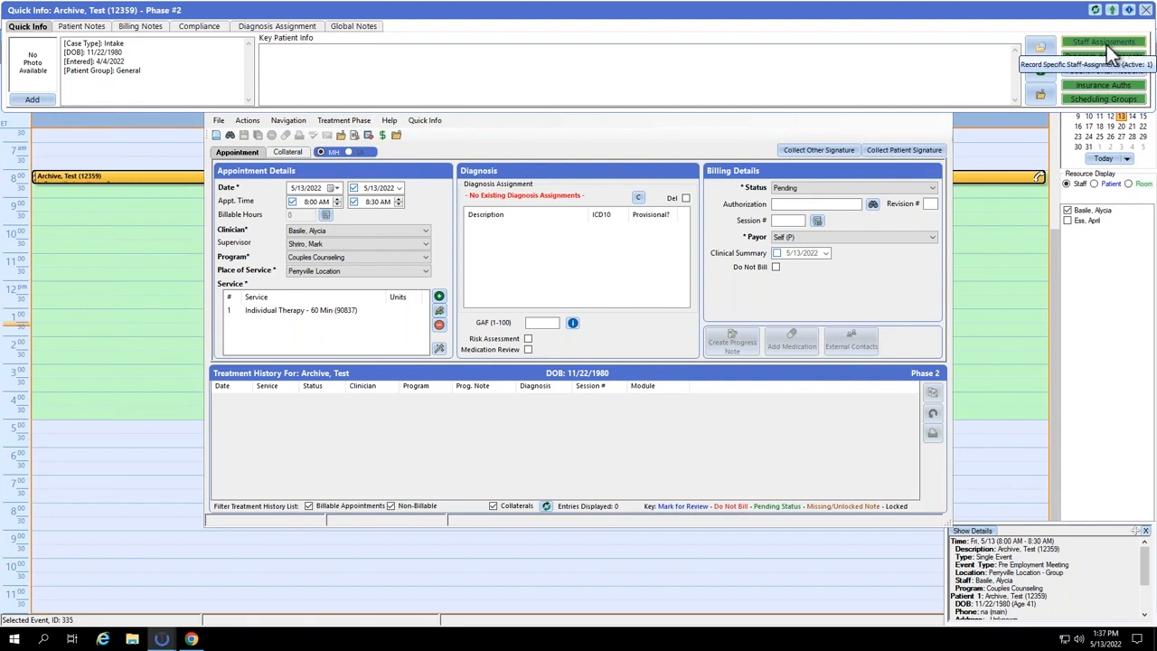
left_click(677, 121)
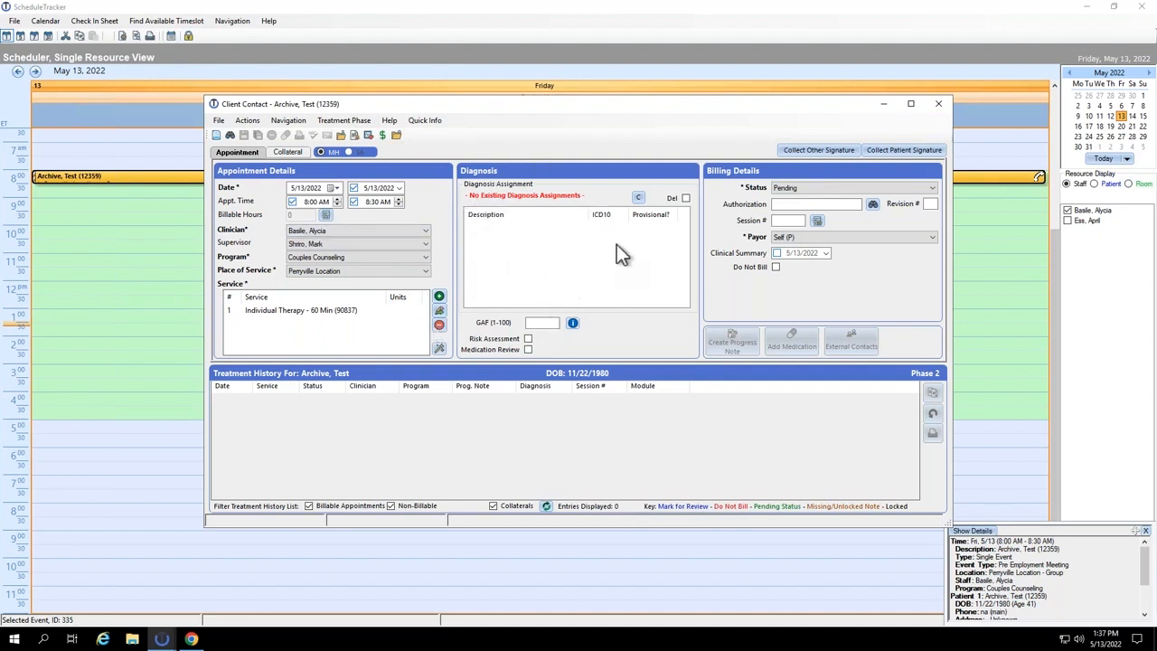
Create a new diagnosis assignment for the appointment, mark it as locked, and save it without adding any diagnosis.
left_click(640, 199)
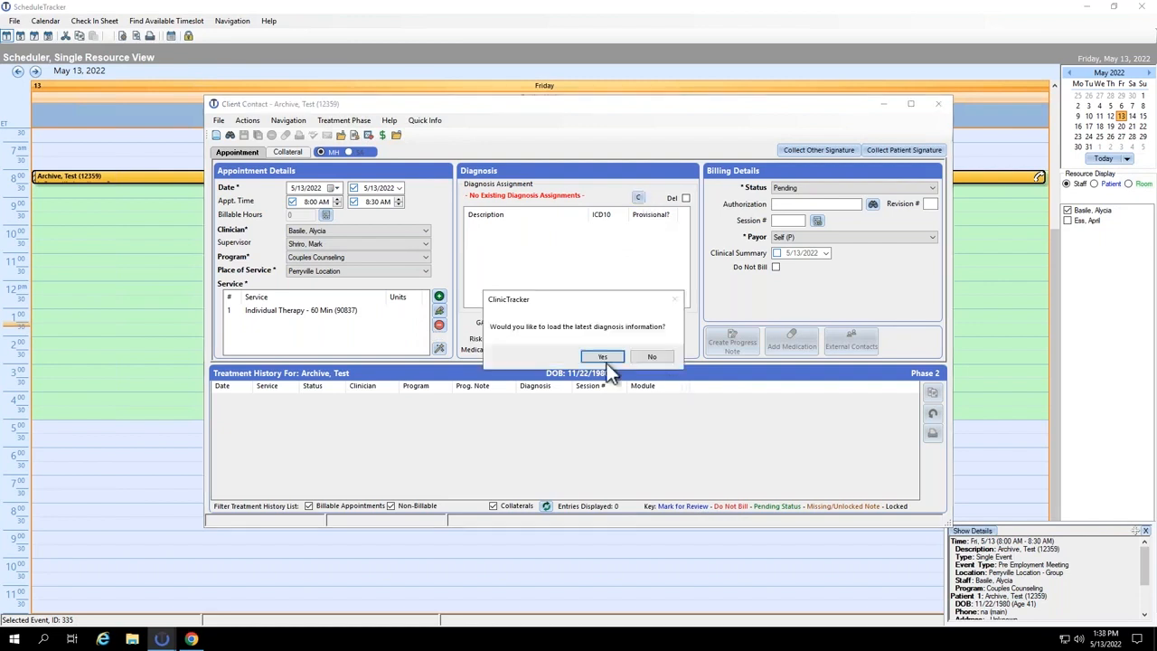
left_click(606, 360)
left_click(740, 209)
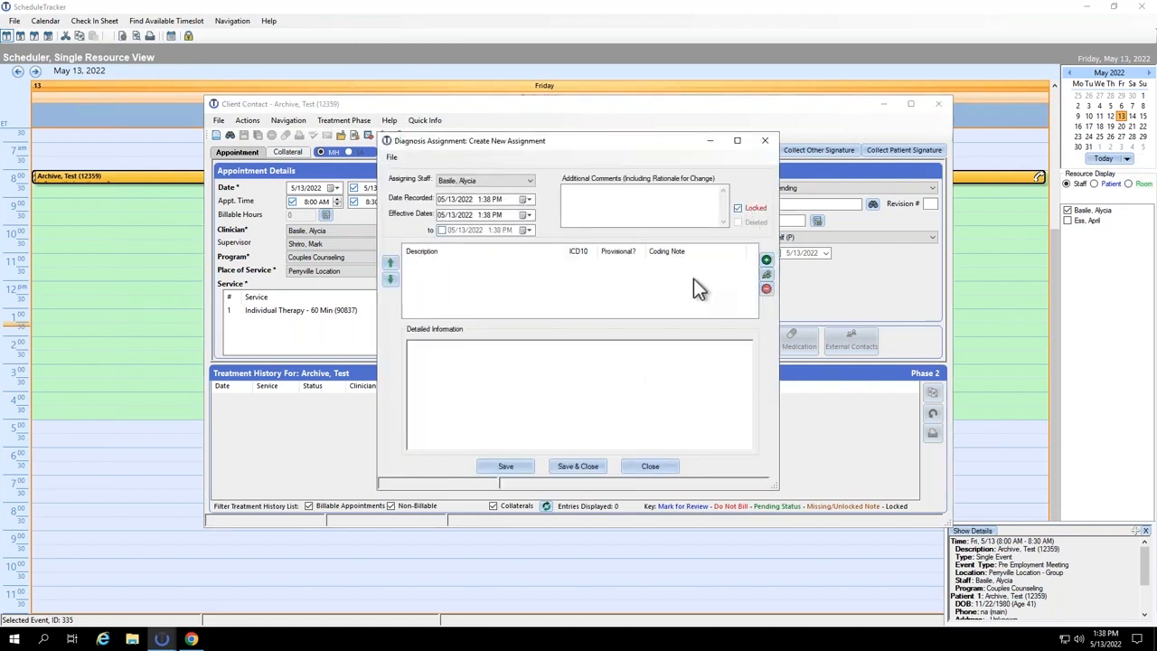
left_click(578, 466)
left_click(625, 364)
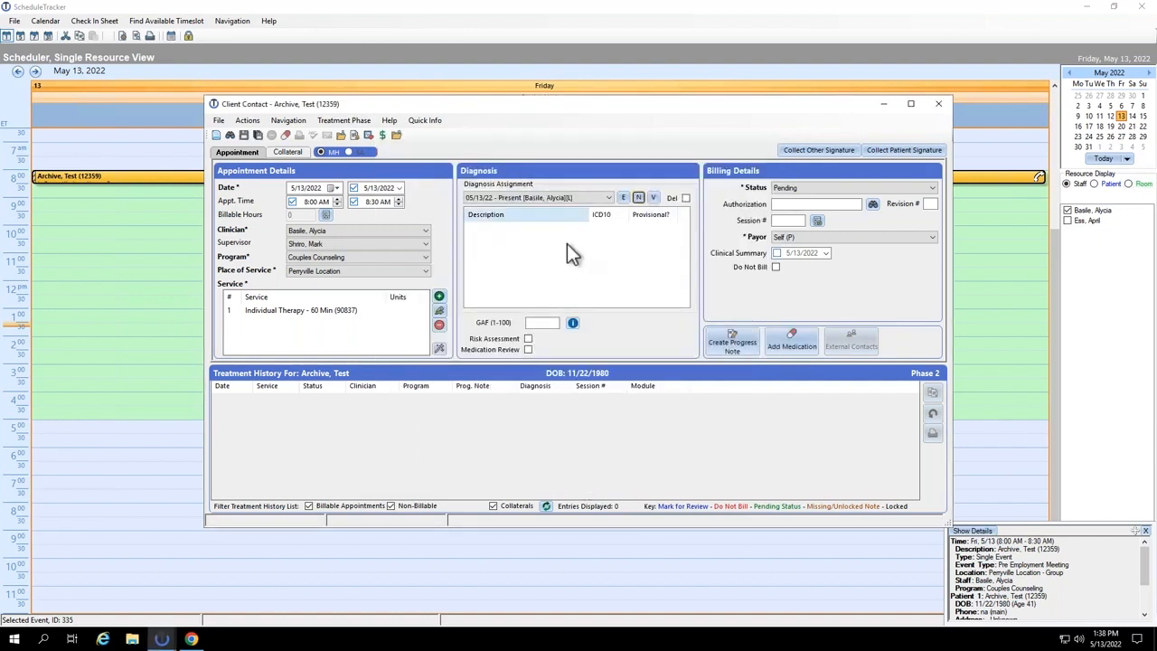
Save and close the linked appointment, and enlarge the calendar event's details box to read its balance and copay information.
left_click(243, 135)
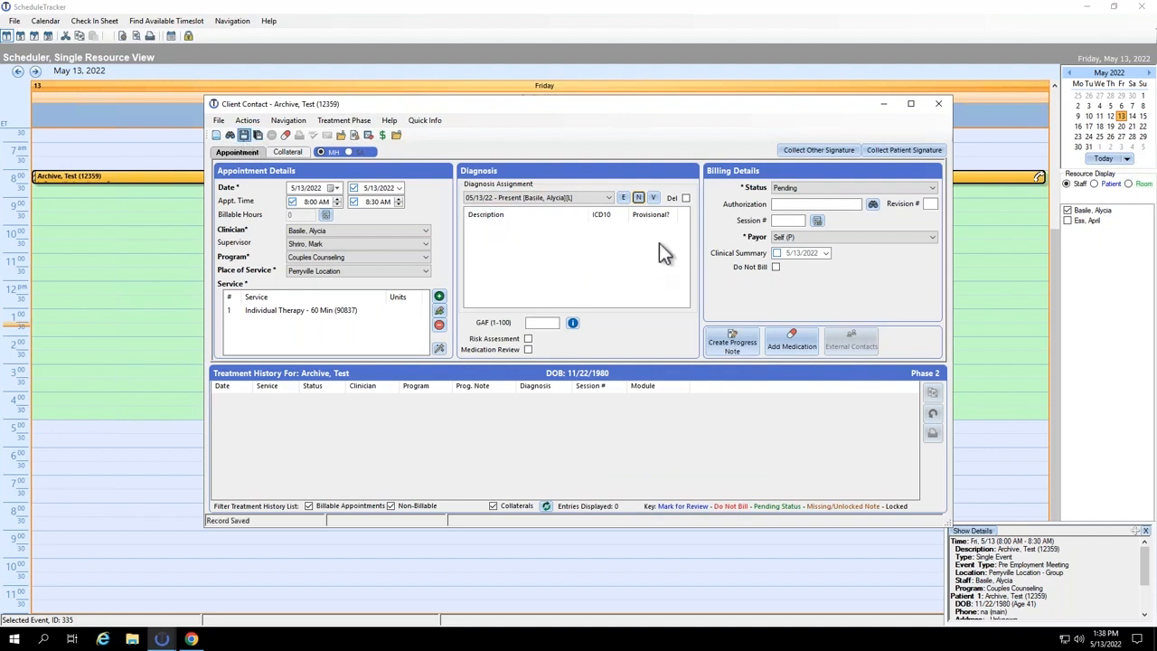
left_click(943, 108)
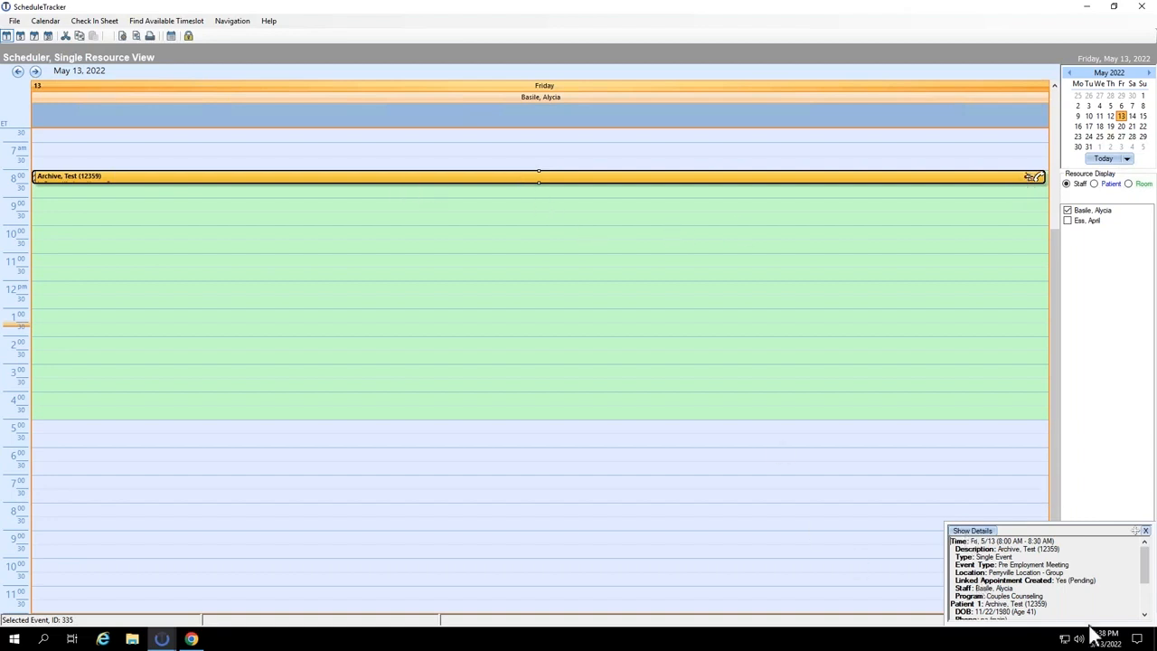
left_click_drag(1014, 522, 1012, 491)
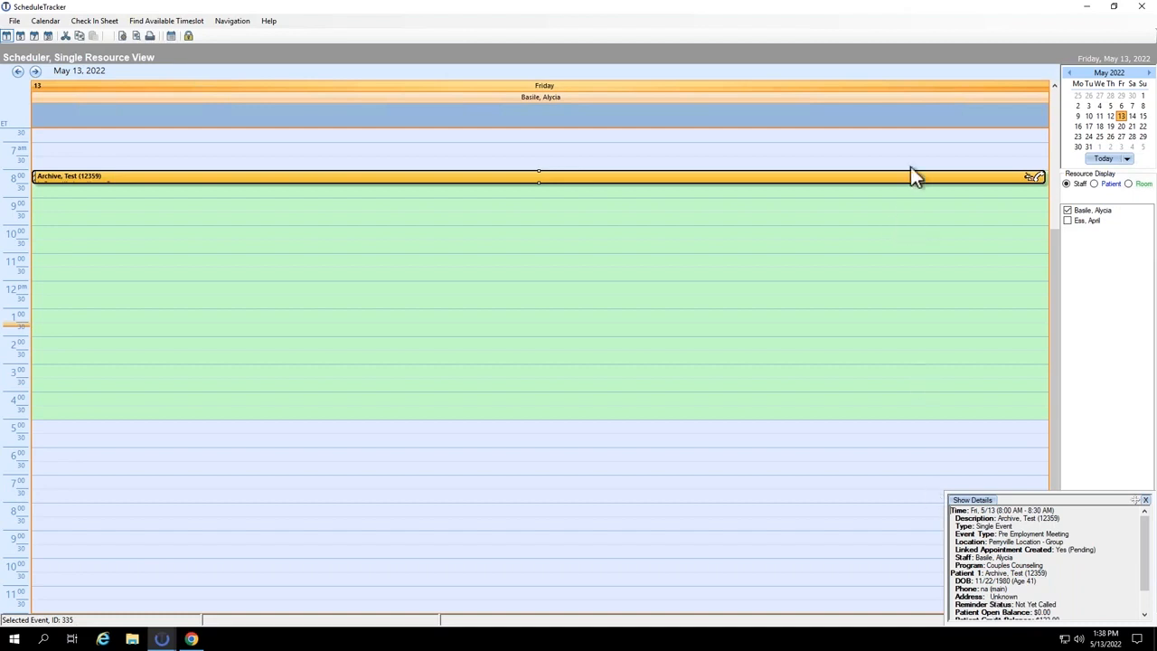
scroll(1020, 550, "down", 1)
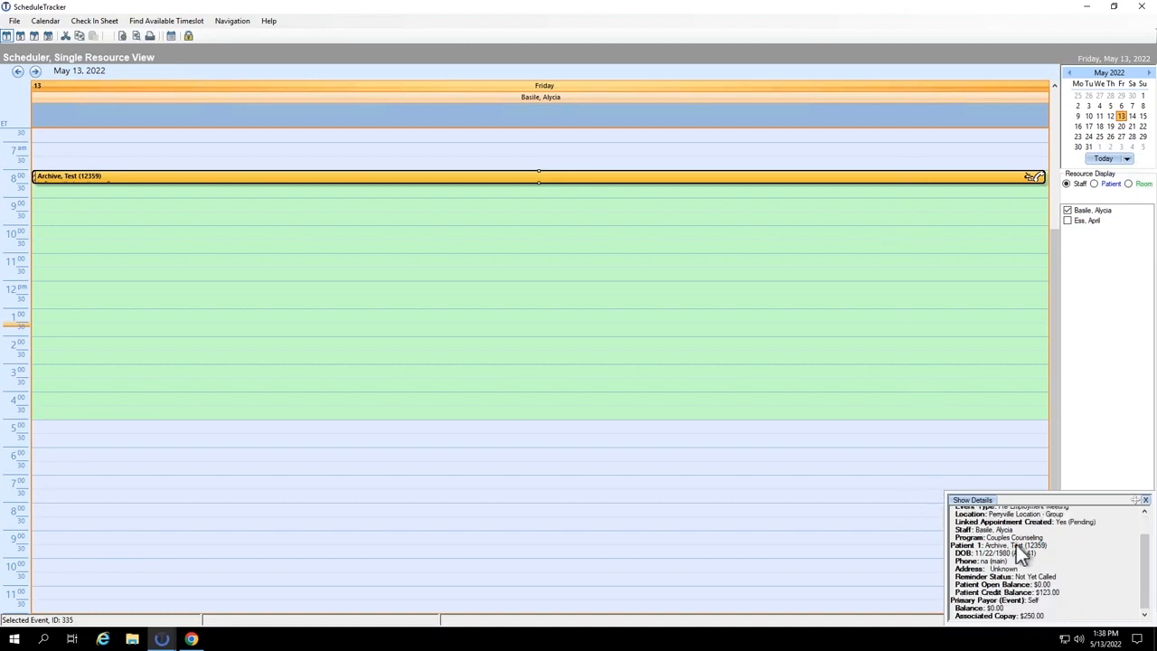
Try to cancel the pending reminders of the 8:00 AM event.
right_click(260, 178)
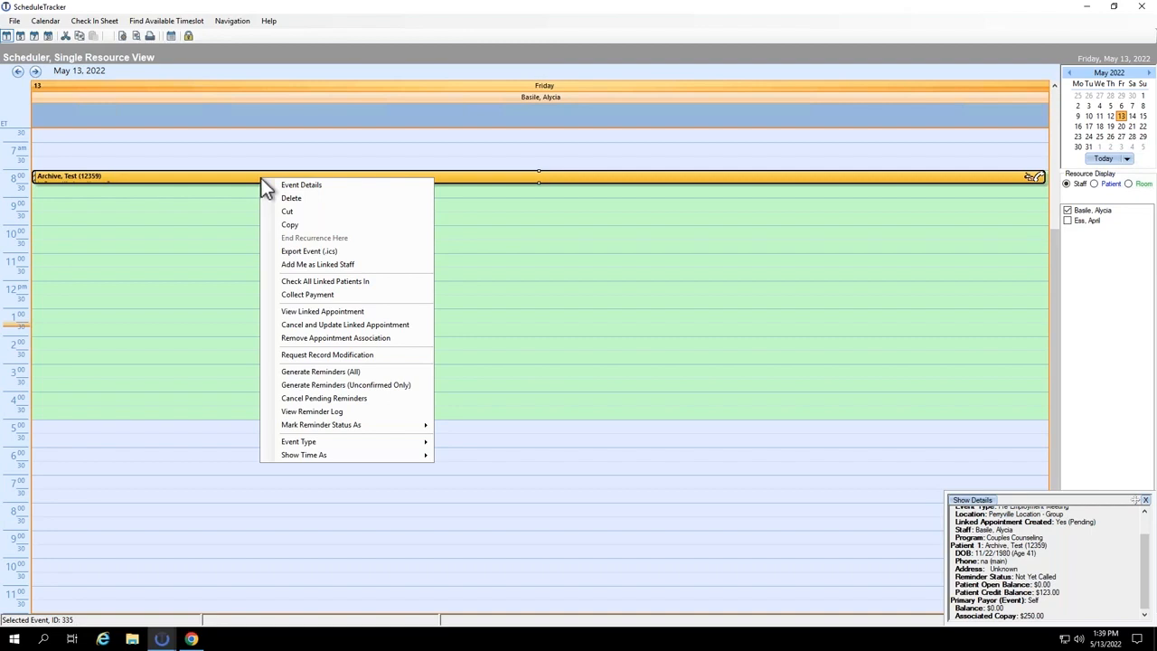
left_click(343, 398)
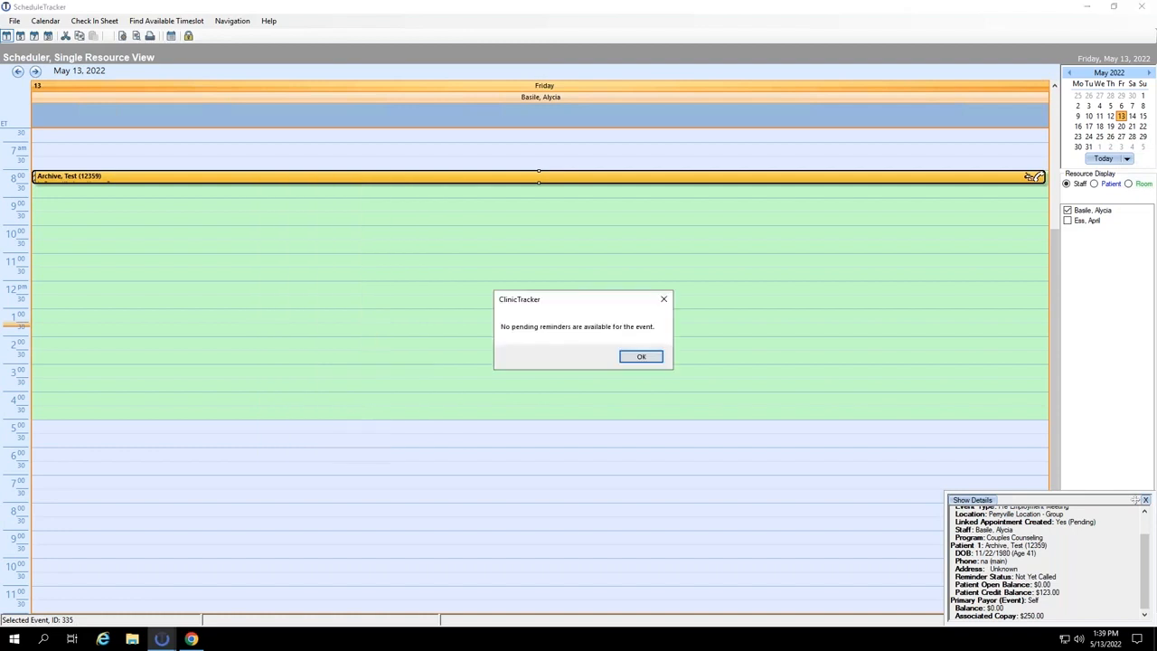
left_click(642, 359)
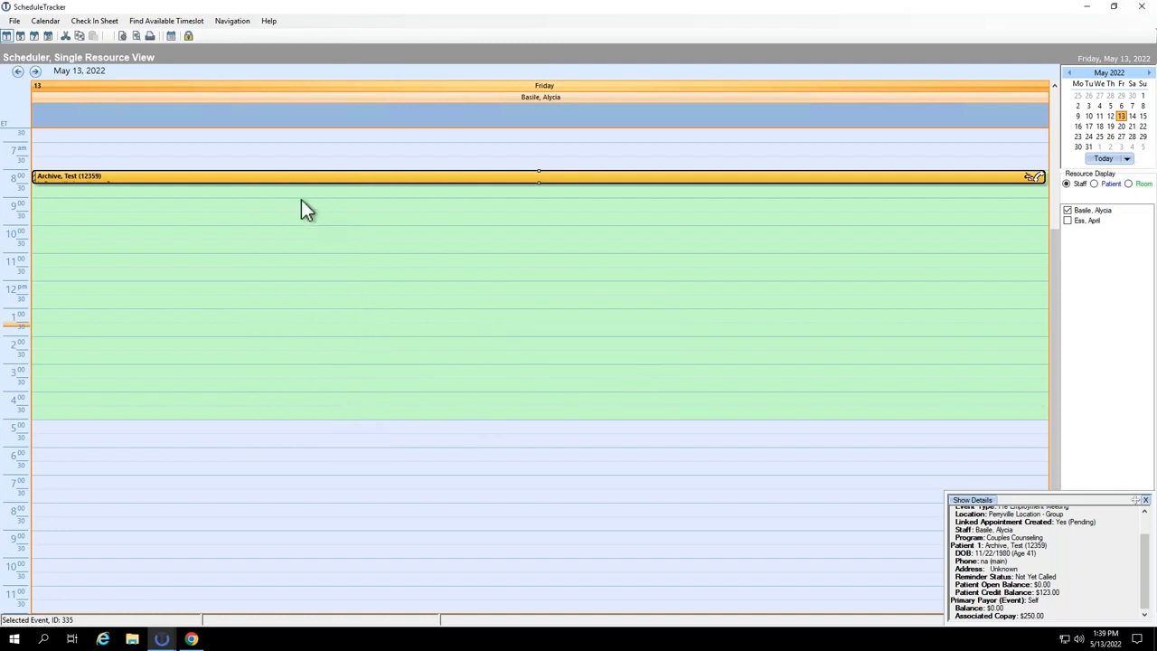
Check in all patients linked to the 8:00 AM event and close the scheduler.
right_click(268, 176)
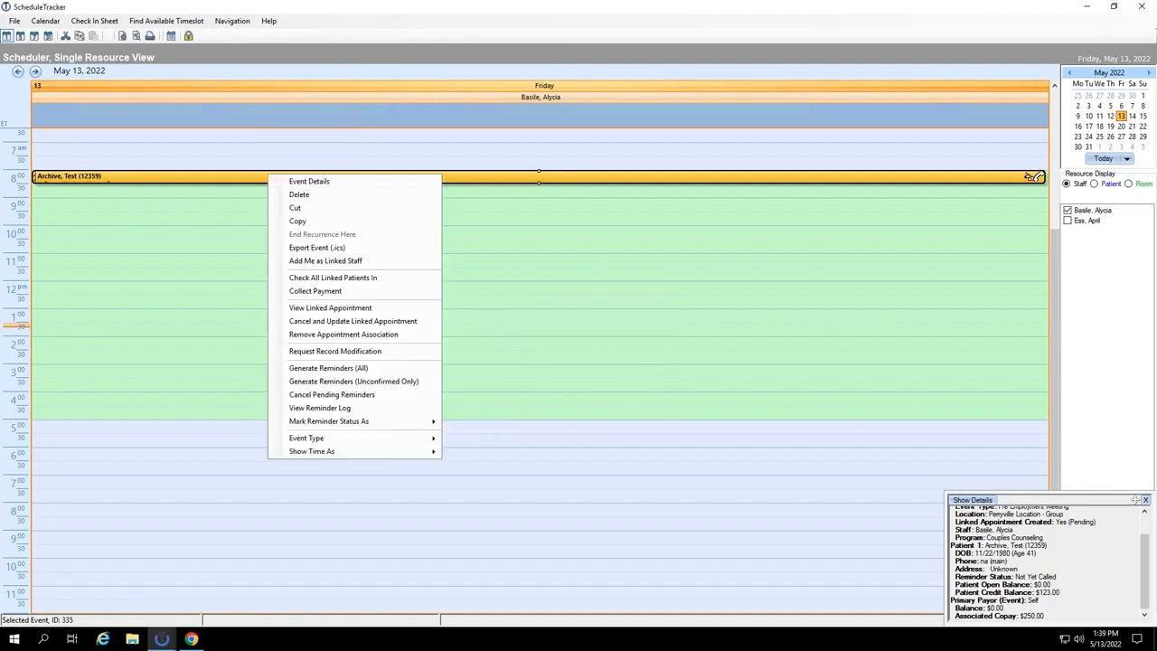
left_click(360, 278)
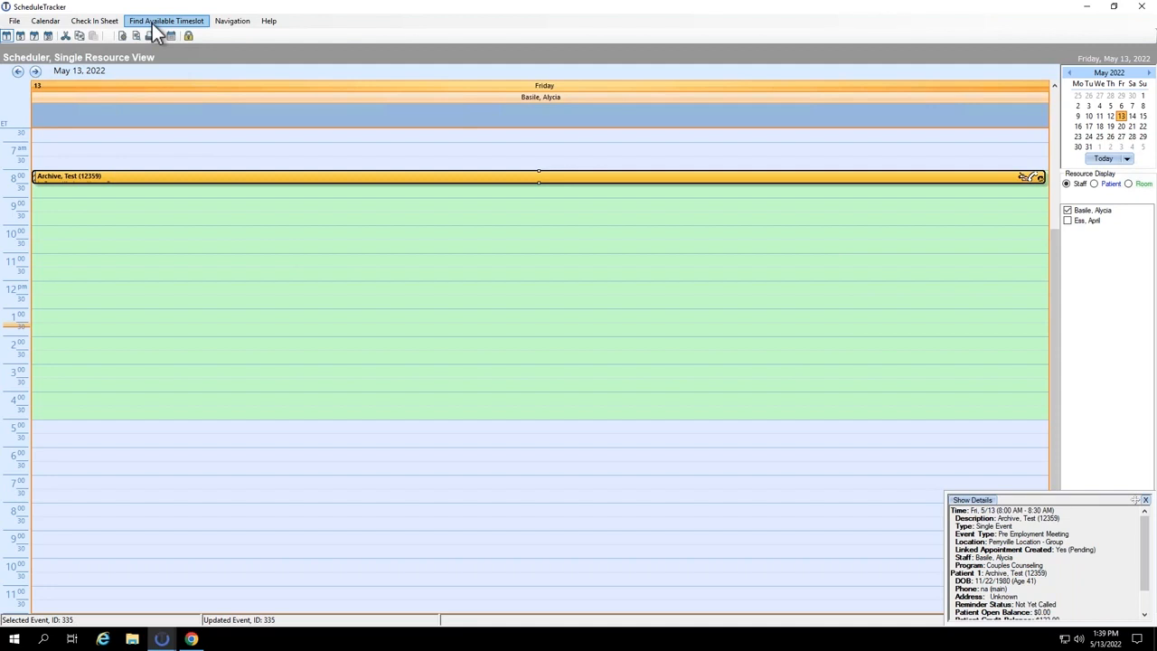
left_click(1141, 7)
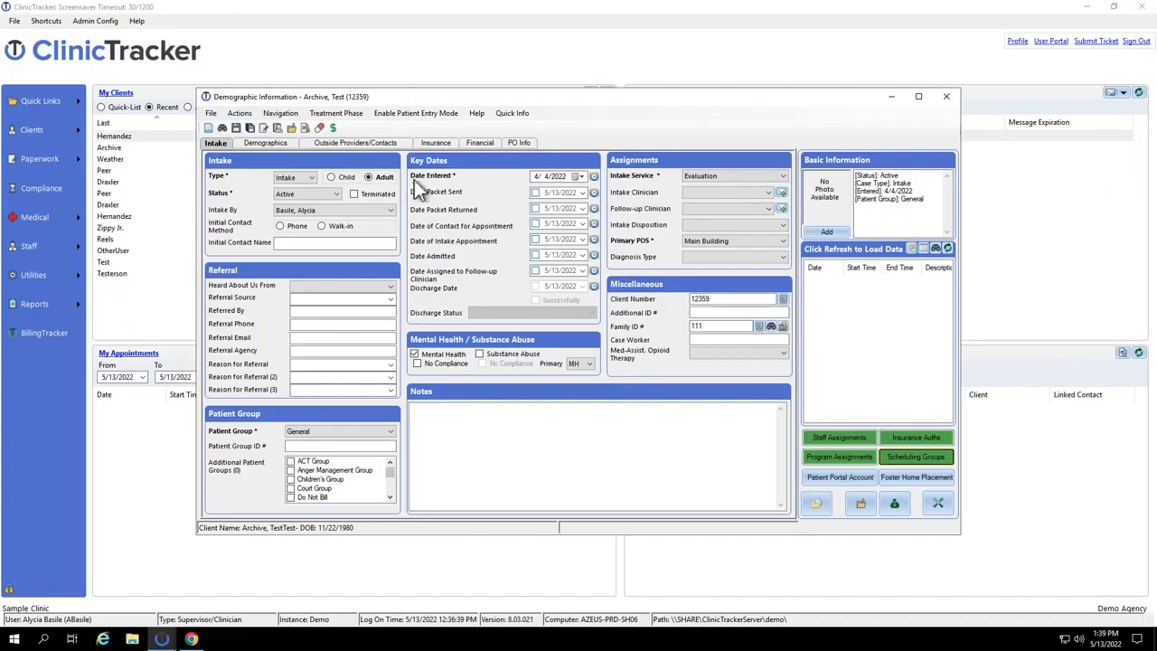
Open the appointment scheduling options from the client's demographic record.
left_click(236, 116)
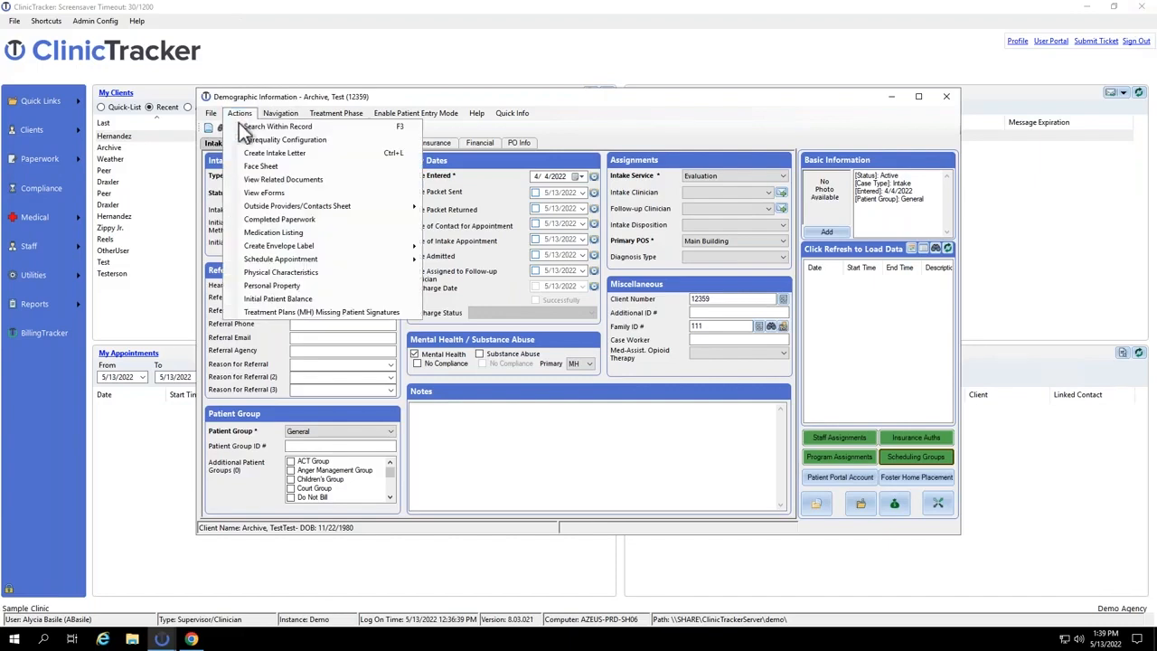
mouse_move(263, 265)
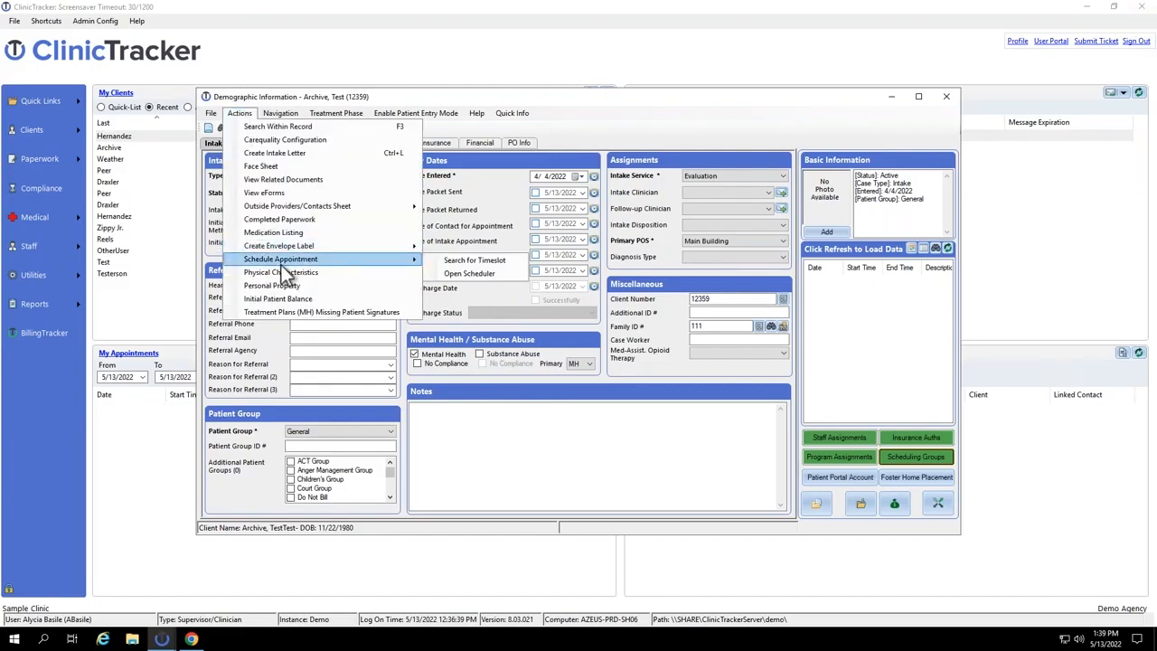